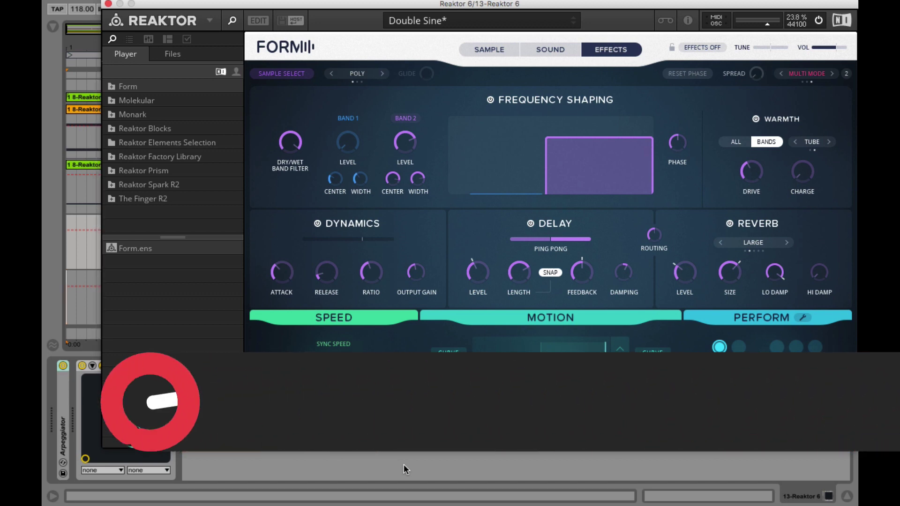
# Step: Switch Form to its Sound page, looking briefly at the Sample waveform and pitch curve
pyautogui.click(546, 50)
pyautogui.click(503, 50)
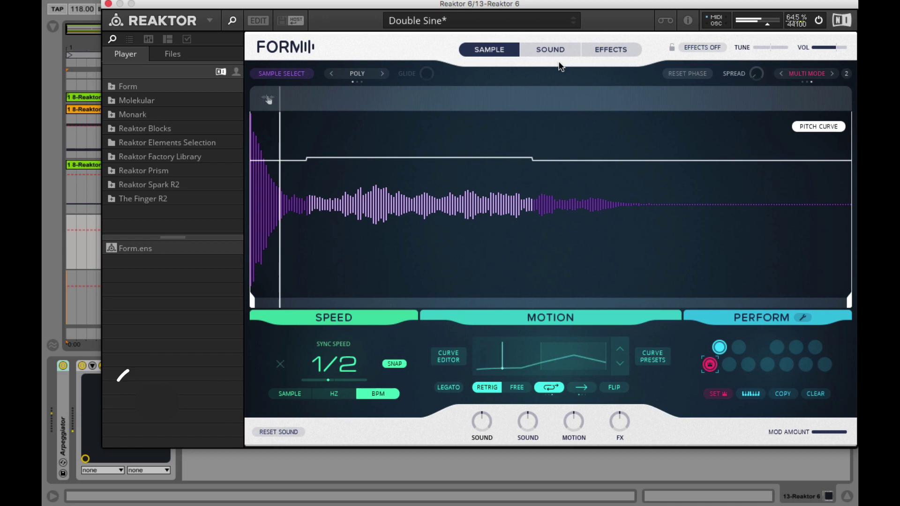
pyautogui.click(554, 50)
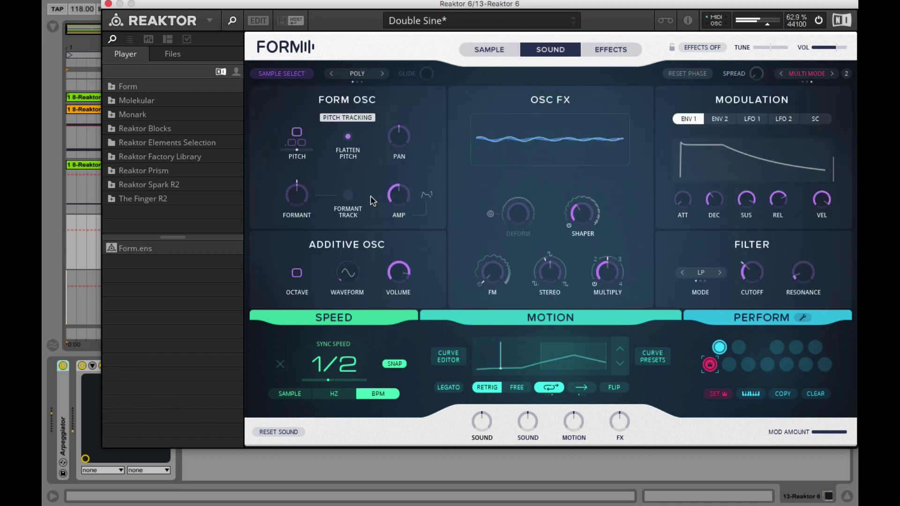
# Step: Raise the Form oscillator's formant to 1.96, then reset it to its default 1.00
pyautogui.moveTo(297, 194); pyautogui.dragTo(300, 188)
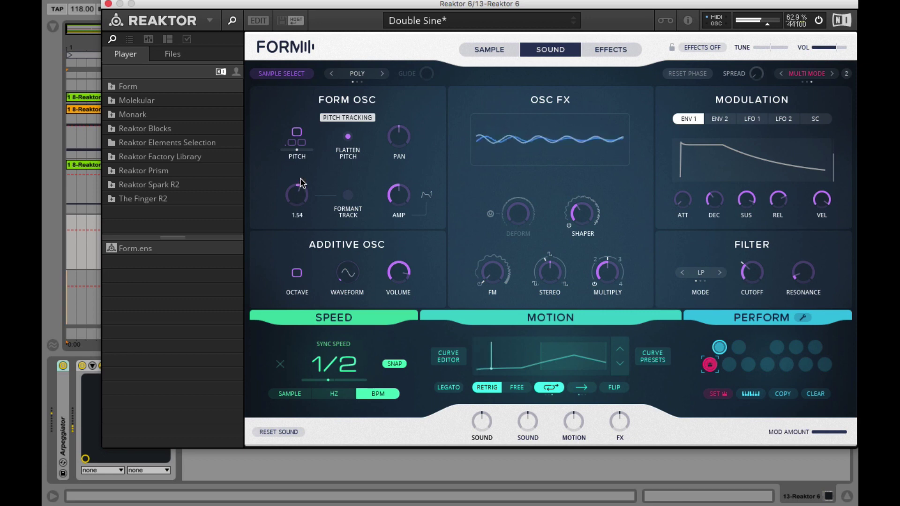
pyautogui.moveTo(300, 188); pyautogui.dragTo(303, 168)
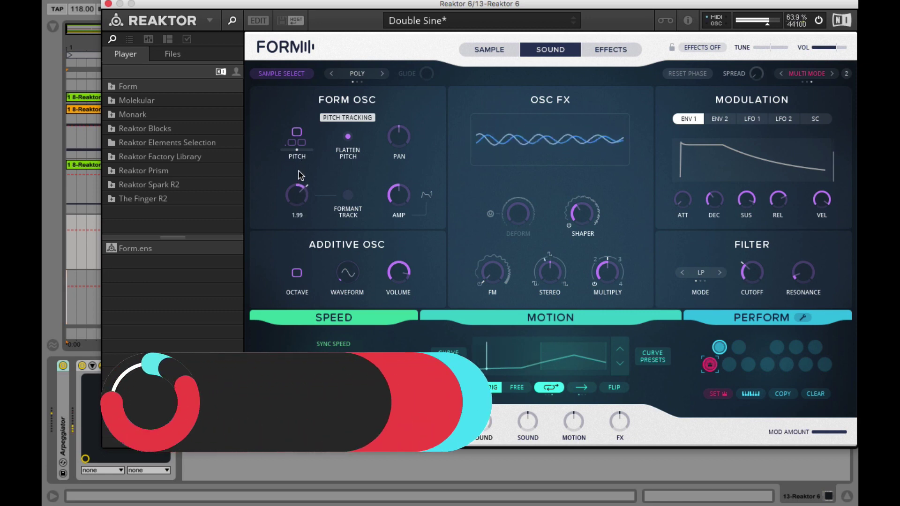
pyautogui.doubleClick(297, 196)
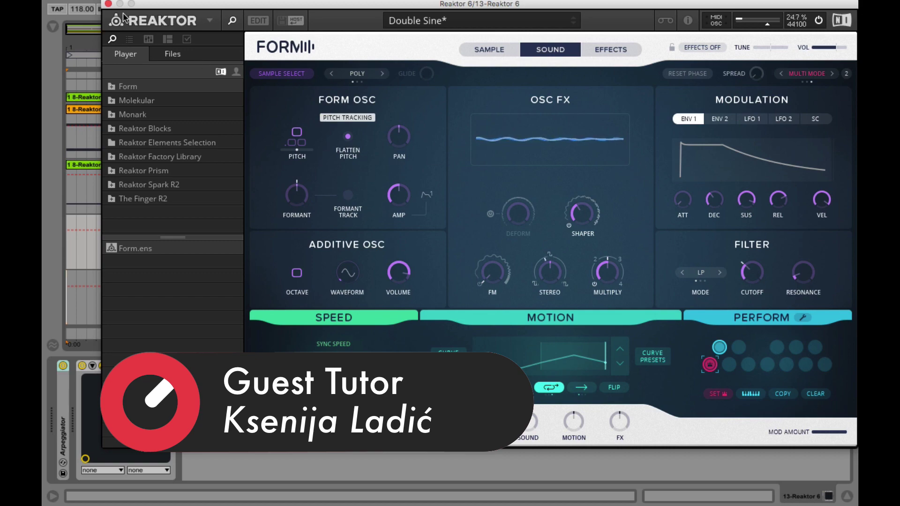
# Step: Close the Reaktor window and open the Reaktor instrument on track 14
pyautogui.click(108, 4)
pyautogui.click(675, 275)
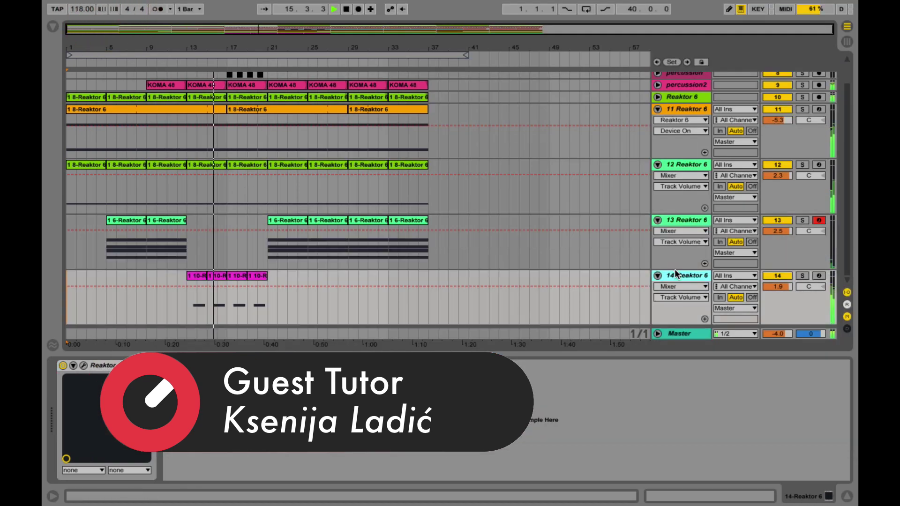
pyautogui.click(83, 366)
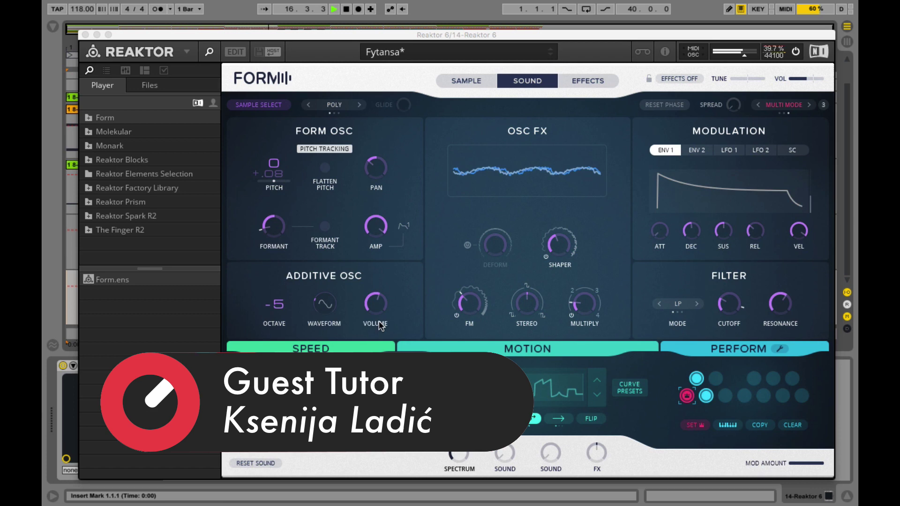
# Step: Browse Fytansa's Sample, Sound and Effects pages, raise Delay level to 0.49, then return to track 13
pyautogui.click(461, 81)
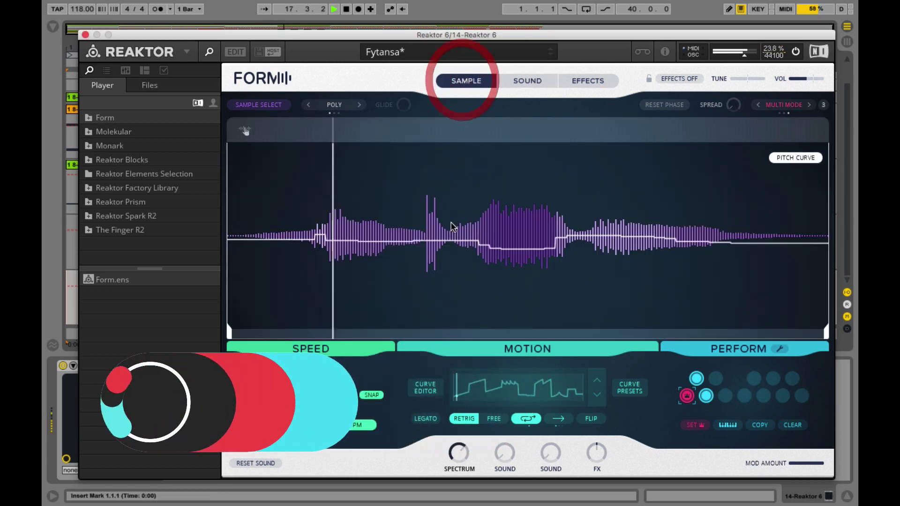
pyautogui.click(532, 82)
pyautogui.click(576, 80)
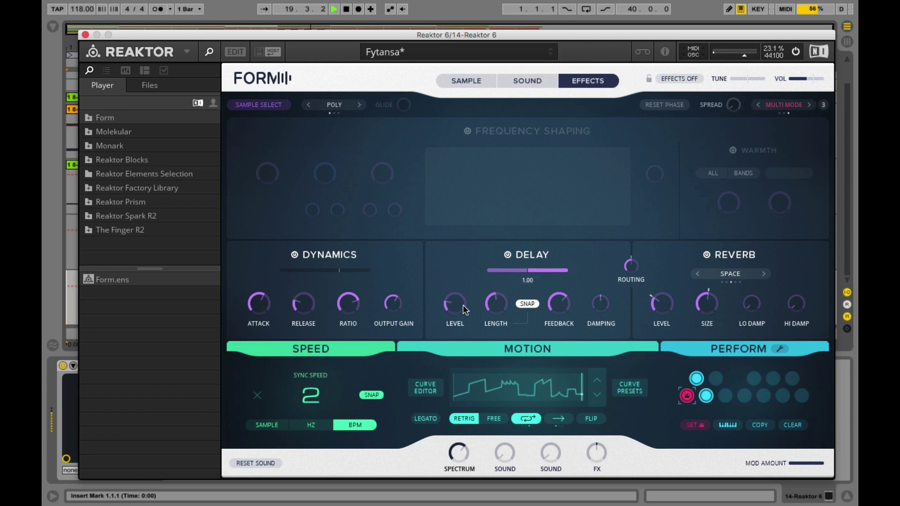
pyautogui.moveTo(455, 304); pyautogui.dragTo(458, 202)
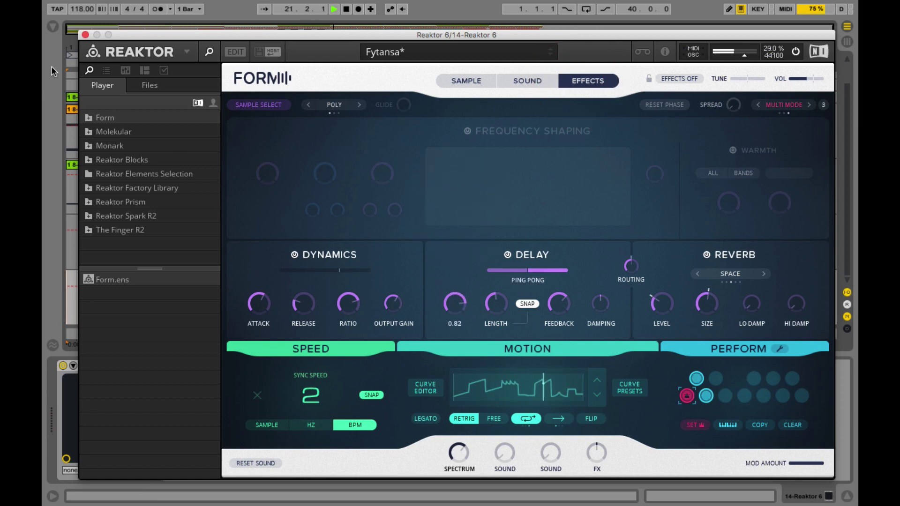
pyautogui.click(85, 35)
pyautogui.click(673, 221)
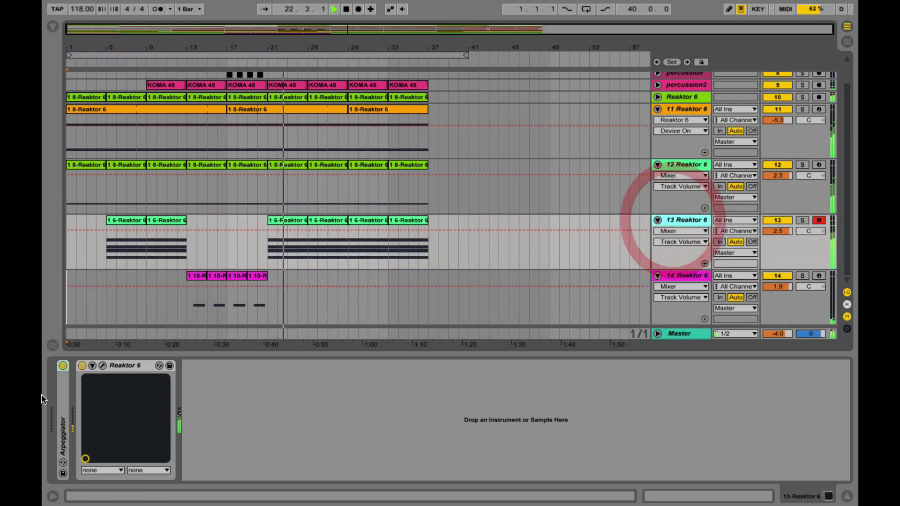
# Step: Reopen track 13's Form, try the formant at 1.54 then 0.95, and raise Delay level to 0.64
pyautogui.click(102, 365)
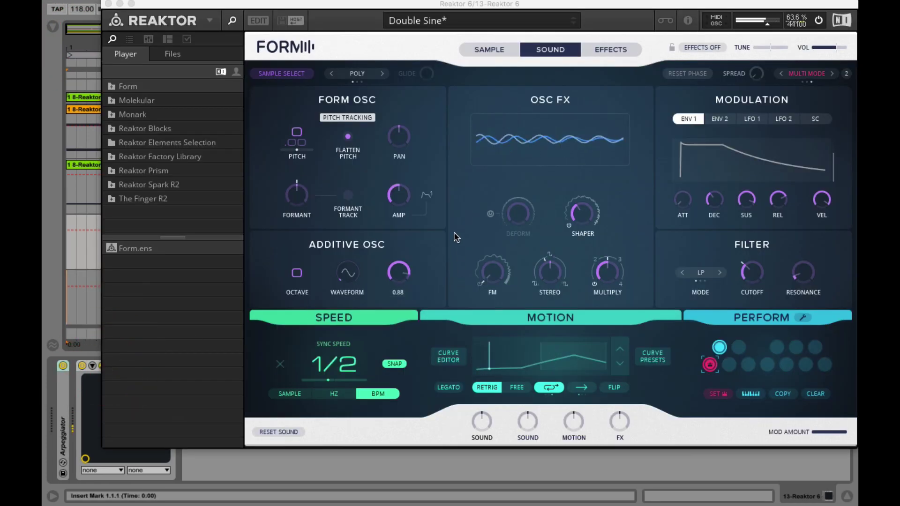
pyautogui.moveTo(302, 200); pyautogui.dragTo(304, 171)
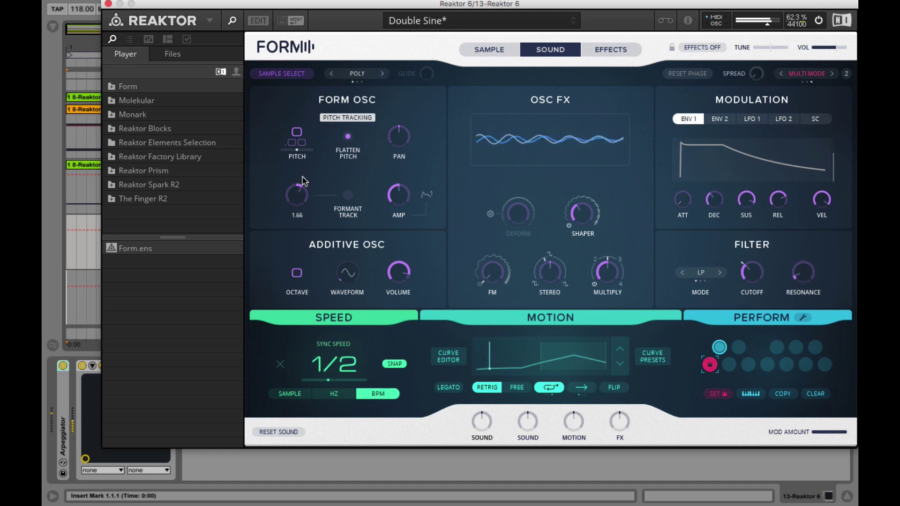
pyautogui.moveTo(303, 189); pyautogui.dragTo(295, 205)
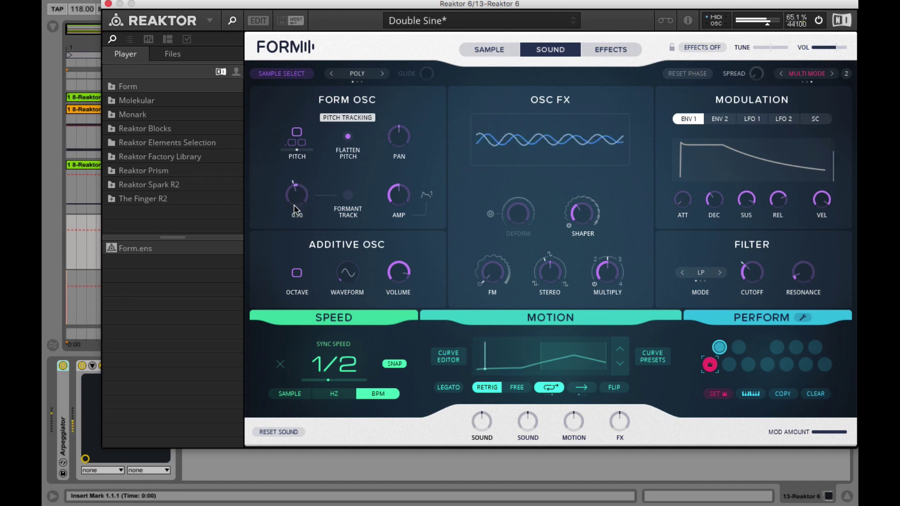
pyautogui.click(592, 49)
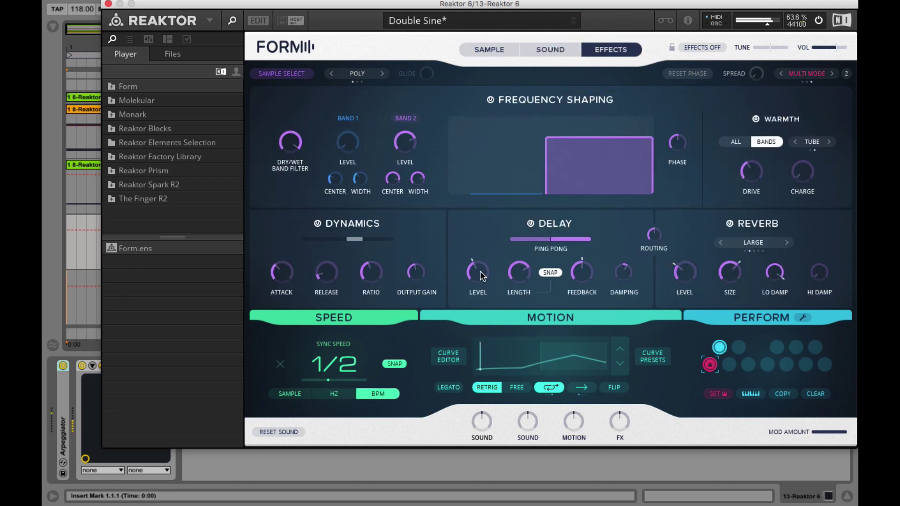
pyautogui.moveTo(481, 273); pyautogui.dragTo(480, 227)
# Step: Back on the Sound page, turn the formant up again and set the additive waveform to 0.59
pyautogui.click(525, 50)
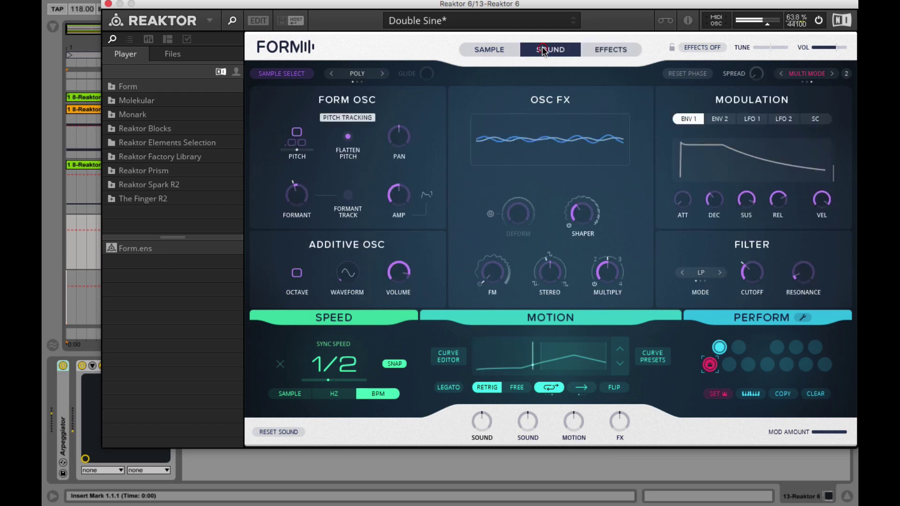
pyautogui.click(298, 182)
pyautogui.moveTo(298, 183); pyautogui.dragTo(303, 165)
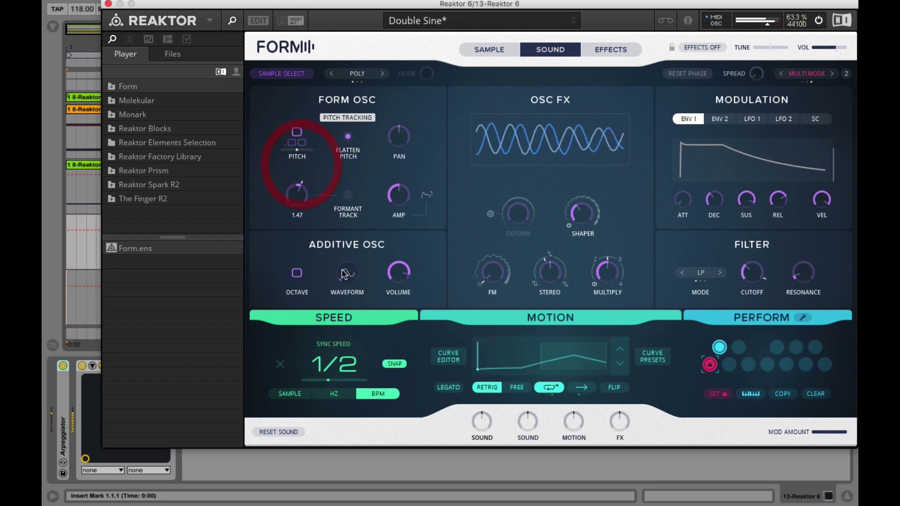
pyautogui.click(347, 277)
pyautogui.moveTo(348, 277); pyautogui.dragTo(356, 156)
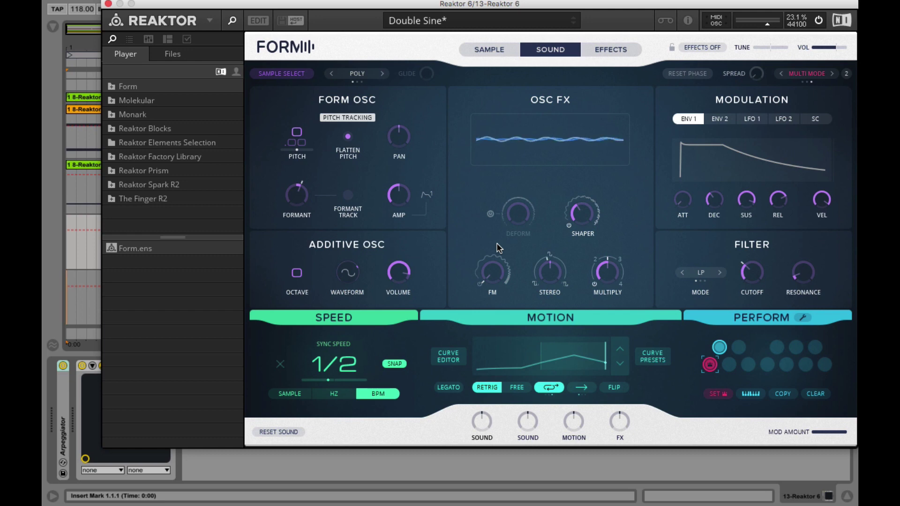
# Step: Open Sample Select, preview the 0.9 s selected section, and close the picker
pyautogui.click(296, 74)
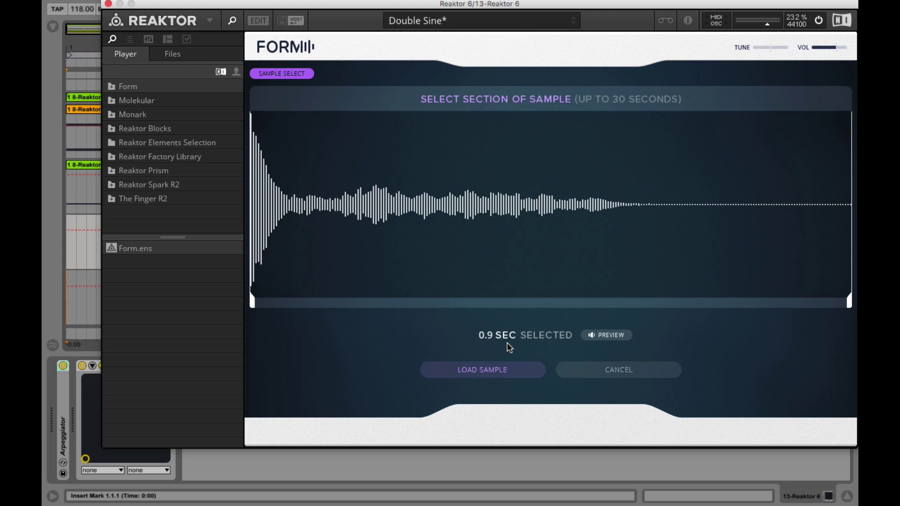
pyautogui.click(608, 336)
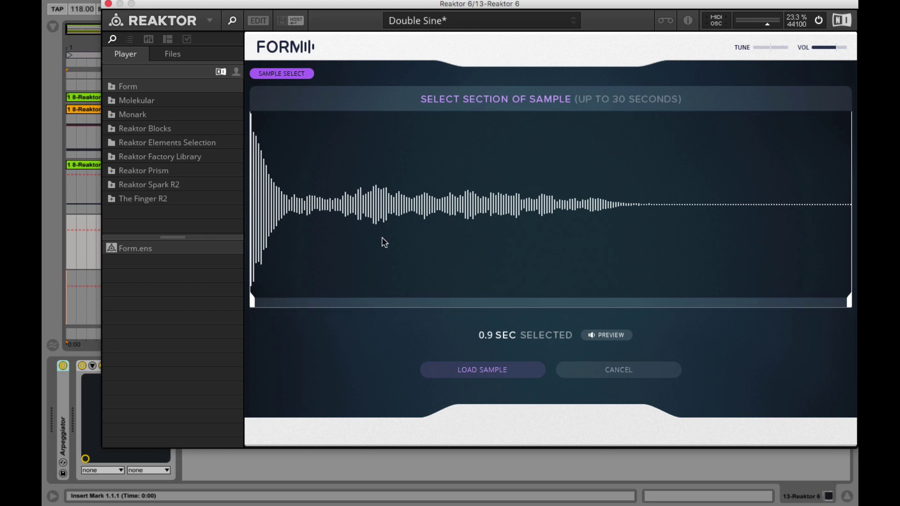
pyautogui.click(282, 74)
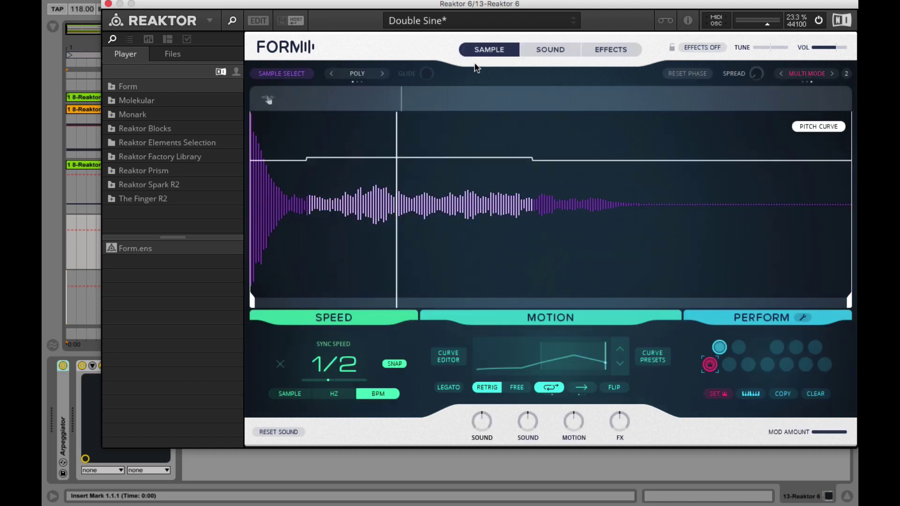
# Step: Show Form's credits screen (version 1.0.1) from the FORM logo, then close it
pyautogui.click(275, 46)
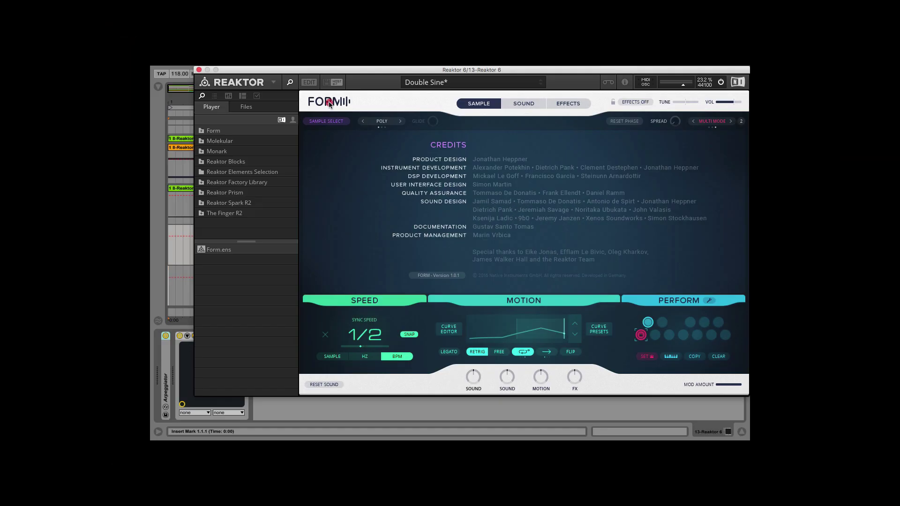
pyautogui.click(330, 103)
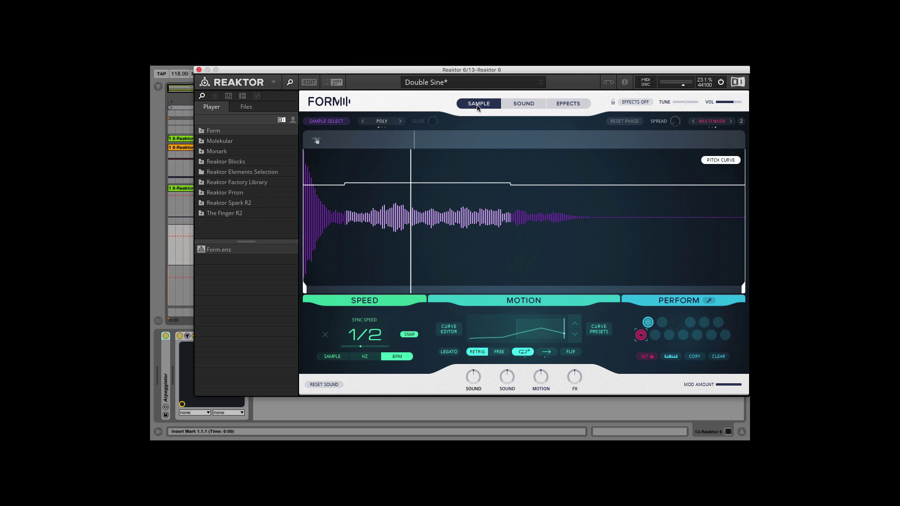
# Step: On the Effects page, toggle the effects lock and turn all effects off
pyautogui.click(532, 102)
pyautogui.click(558, 103)
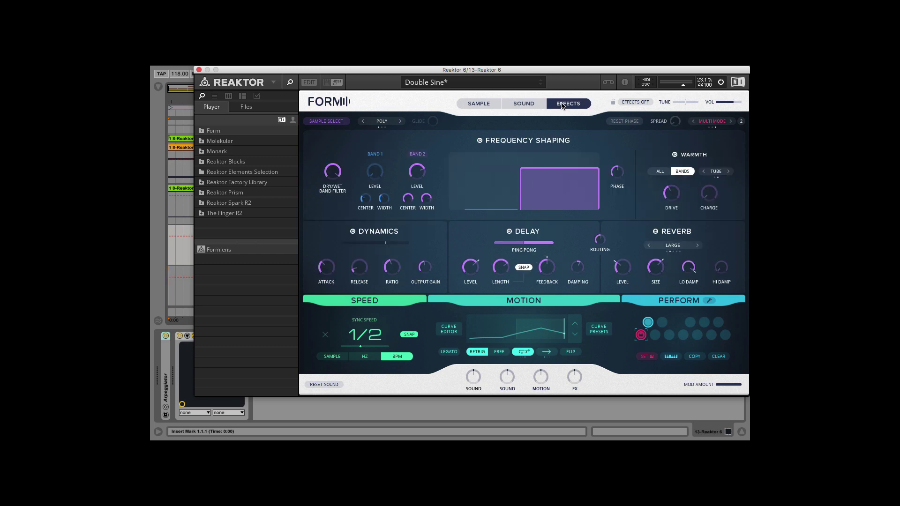
pyautogui.click(613, 104)
pyautogui.click(613, 104)
pyautogui.click(627, 102)
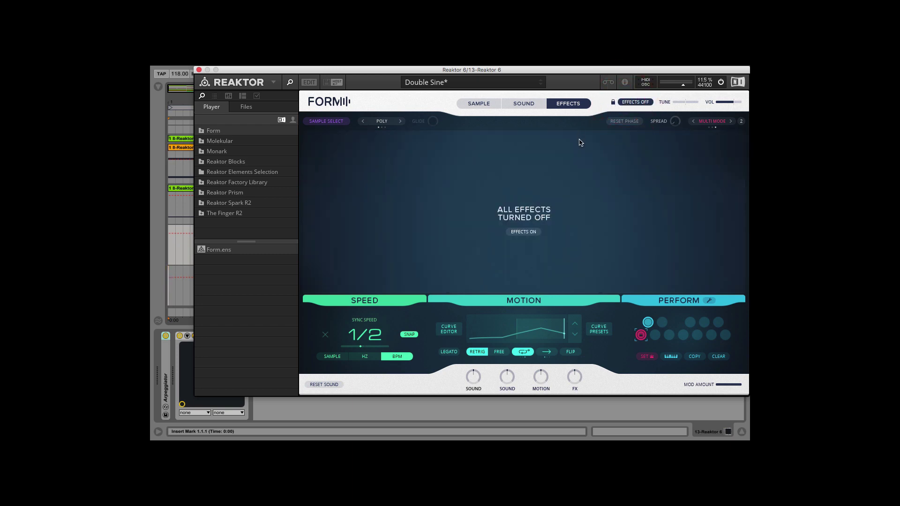
# Step: Turn all effects back on, lower the master tuning, and raise master volume to 1.11
pyautogui.click(532, 233)
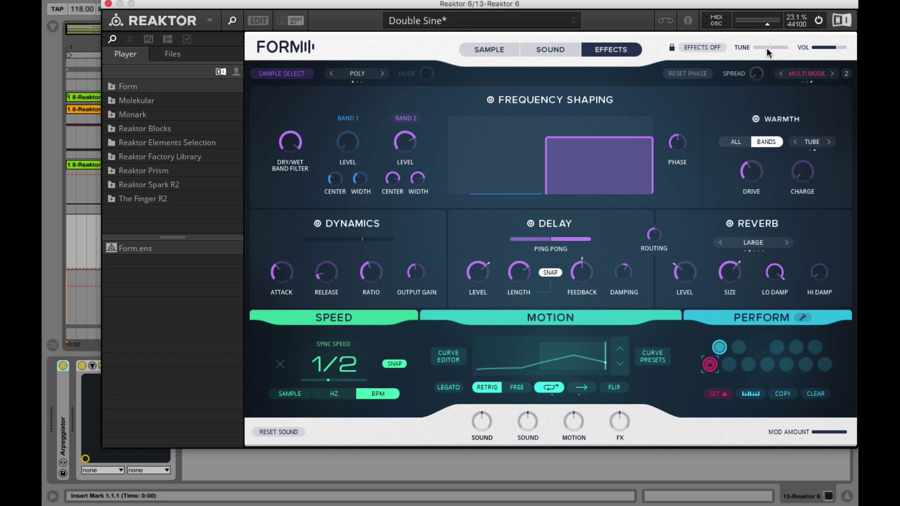
pyautogui.moveTo(767, 48)
pyautogui.mouseDown()
pyautogui.moveTo(703, 47)
pyautogui.moveTo(816, 50)
pyautogui.moveTo(782, 64)
pyautogui.moveTo(769, 55)
pyautogui.mouseUp()
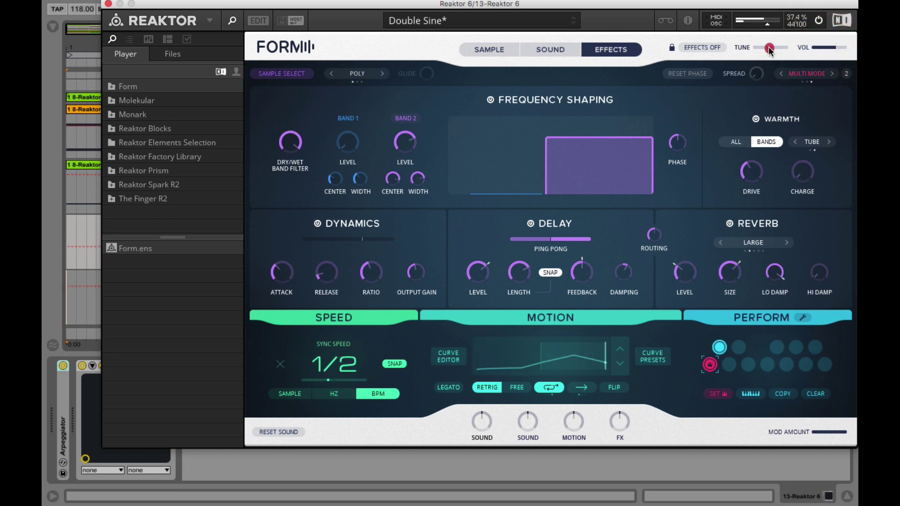
pyautogui.moveTo(801, 55)
pyautogui.moveTo(834, 50)
pyautogui.mouseDown()
pyautogui.moveTo(849, 52)
pyautogui.moveTo(813, 52)
pyautogui.moveTo(836, 56)
pyautogui.mouseUp()
# Step: Switch off the Arpeggiator, set voice mode to Mono Legato via Mono Retrig, and raise glide to half
pyautogui.click(543, 49)
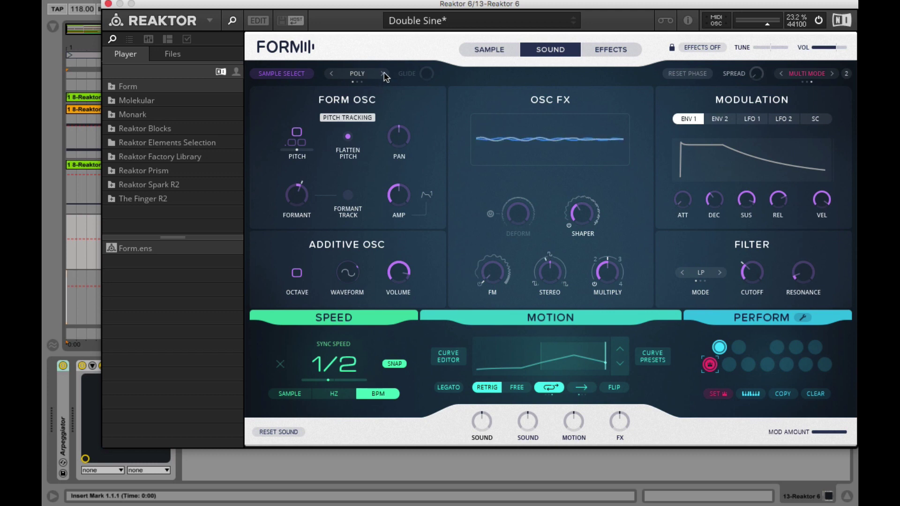
pyautogui.click(61, 368)
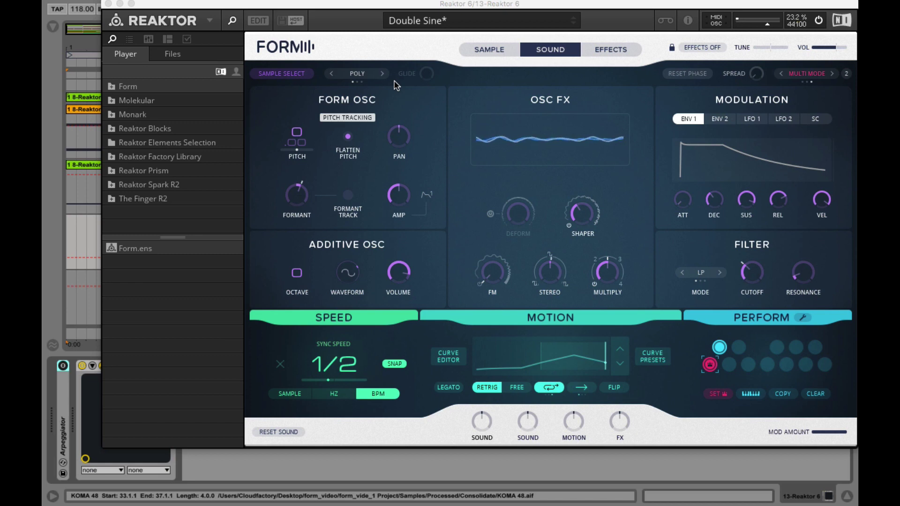
pyautogui.click(382, 73)
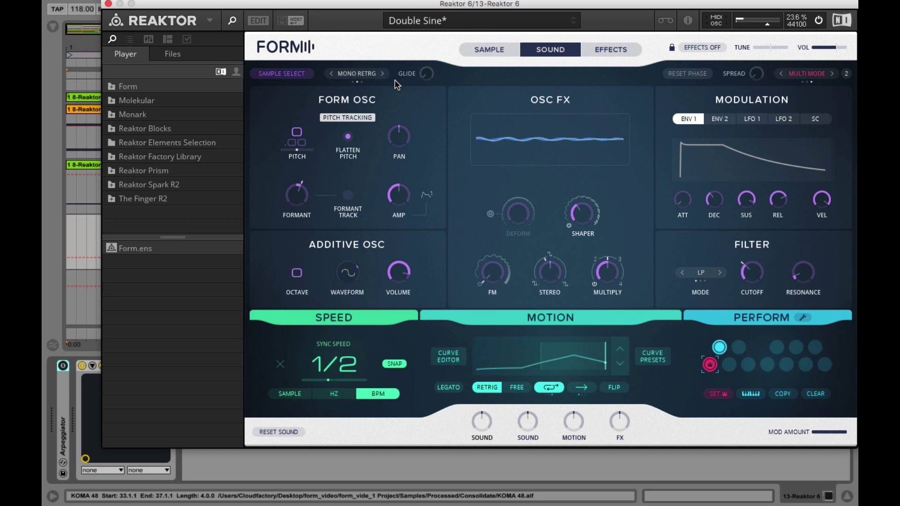
pyautogui.click(384, 74)
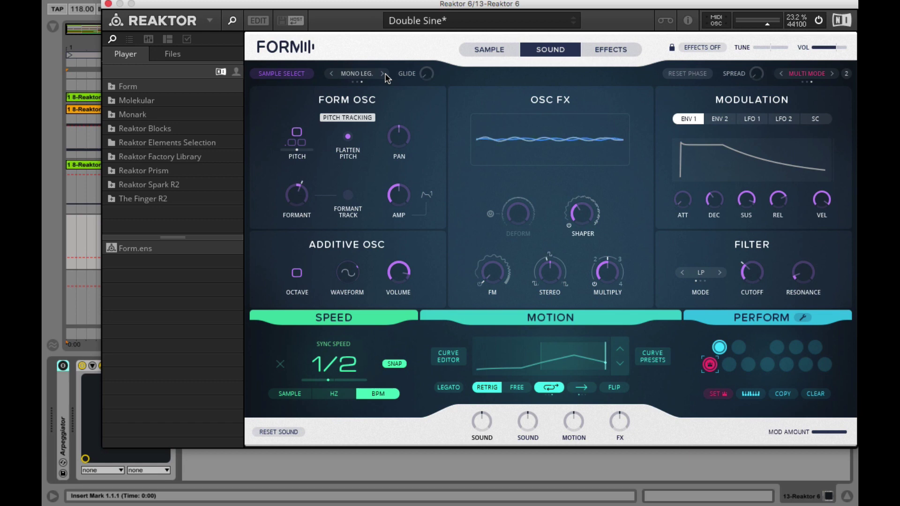
pyautogui.moveTo(427, 74); pyautogui.dragTo(434, 2)
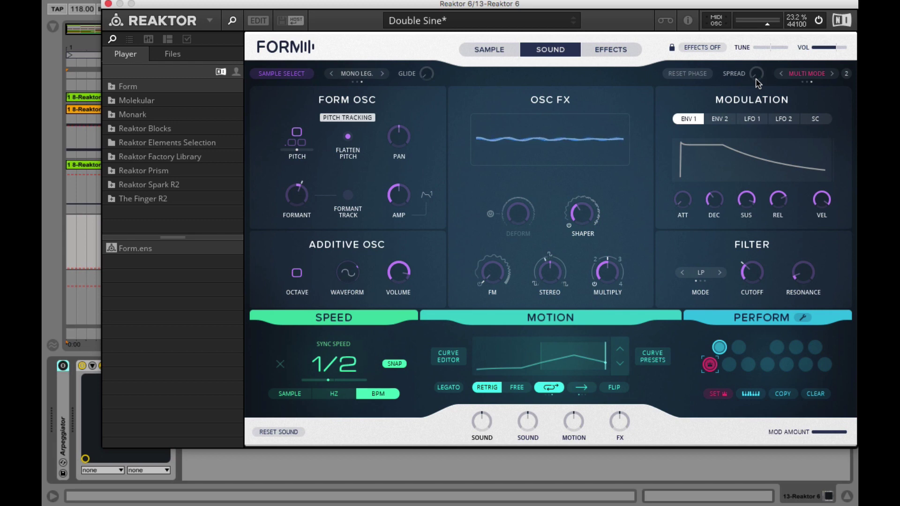
# Step: Start song playback with Form in Poly, Multi Mode 4, and adjust the spread
pyautogui.press('space')
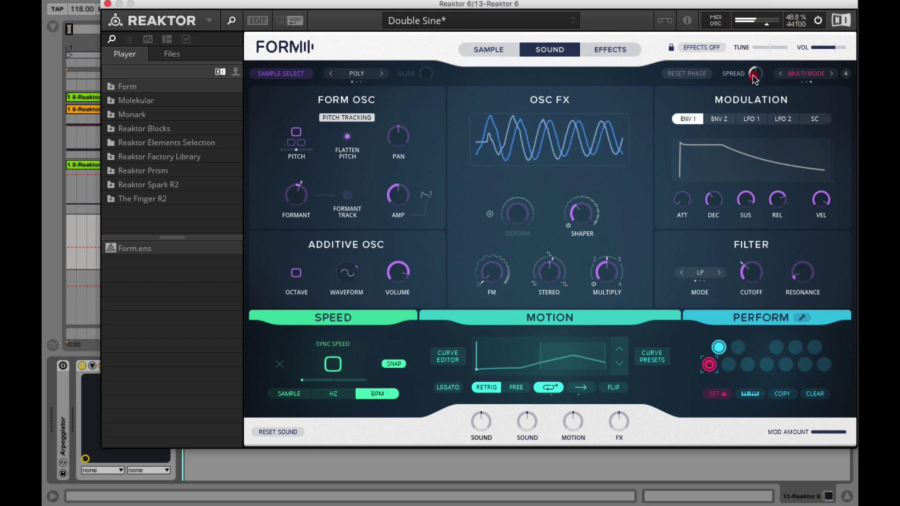
pyautogui.click(758, 41)
pyautogui.moveTo(758, 41)
pyautogui.mouseDown()
pyautogui.moveTo(760, 11)
pyautogui.moveTo(764, 134)
pyautogui.mouseUp()
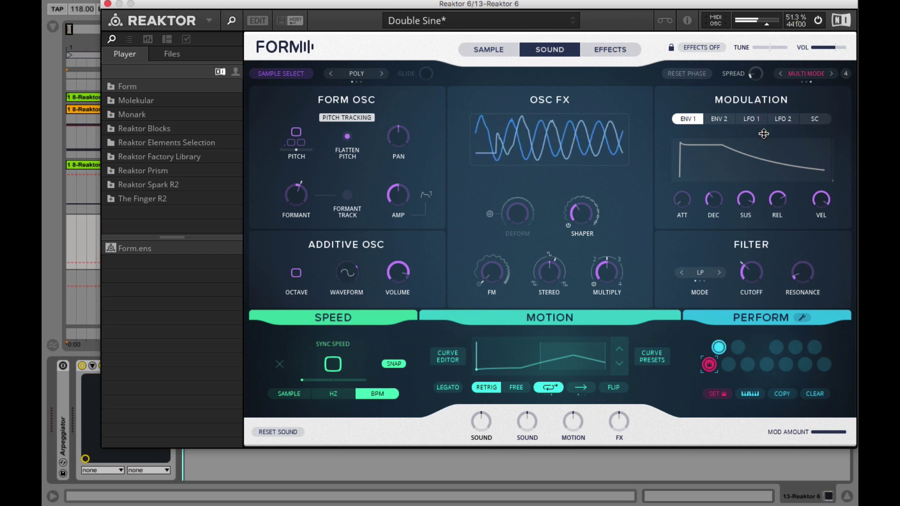
pyautogui.click(770, 167)
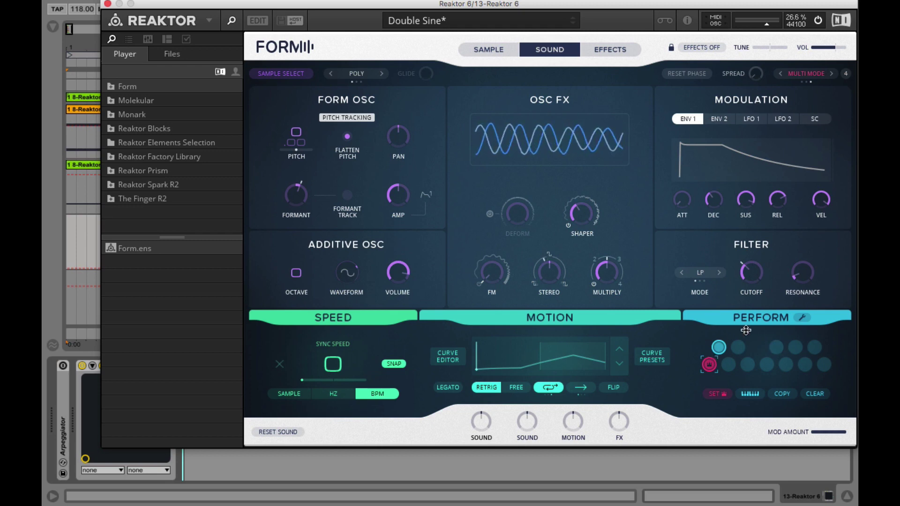
pyautogui.click(722, 346)
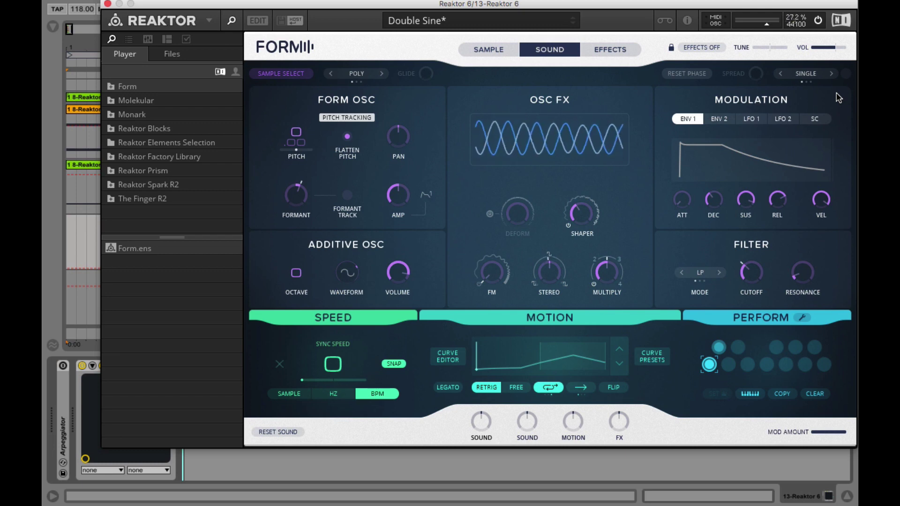
pyautogui.click(832, 75)
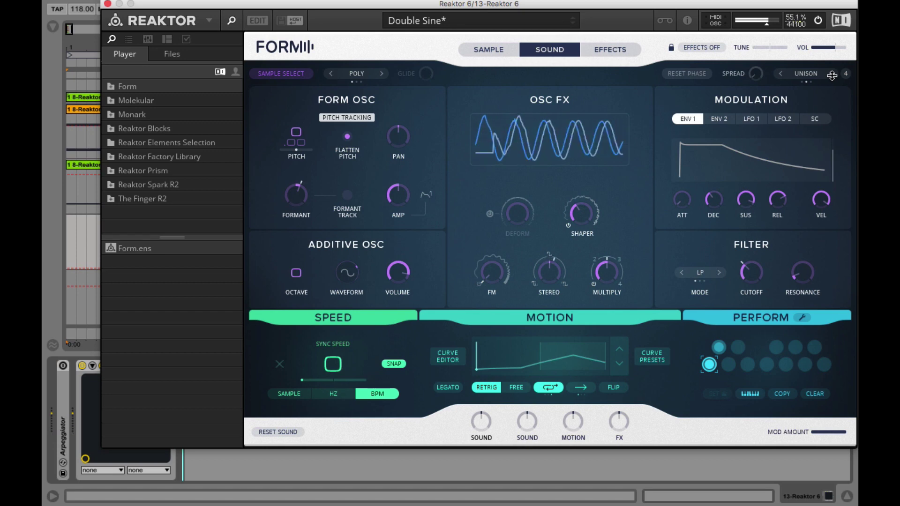
pyautogui.click(719, 348)
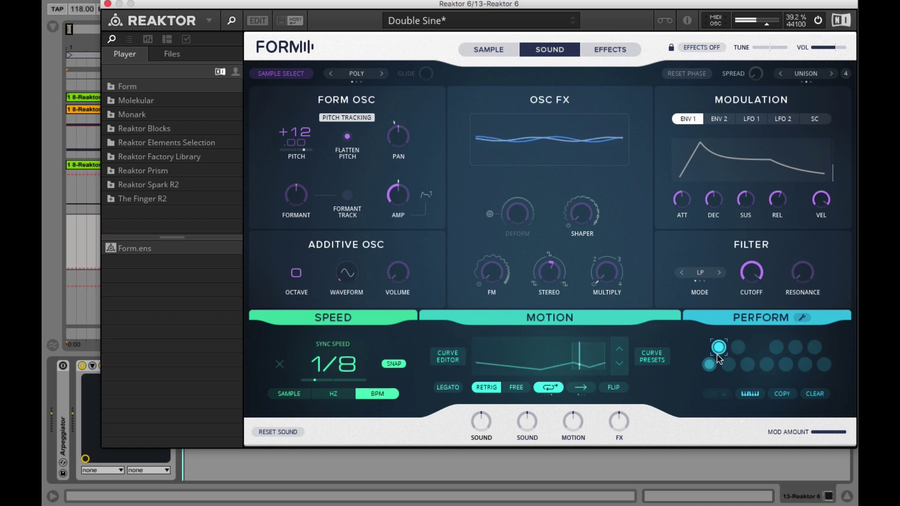
pyautogui.click(711, 364)
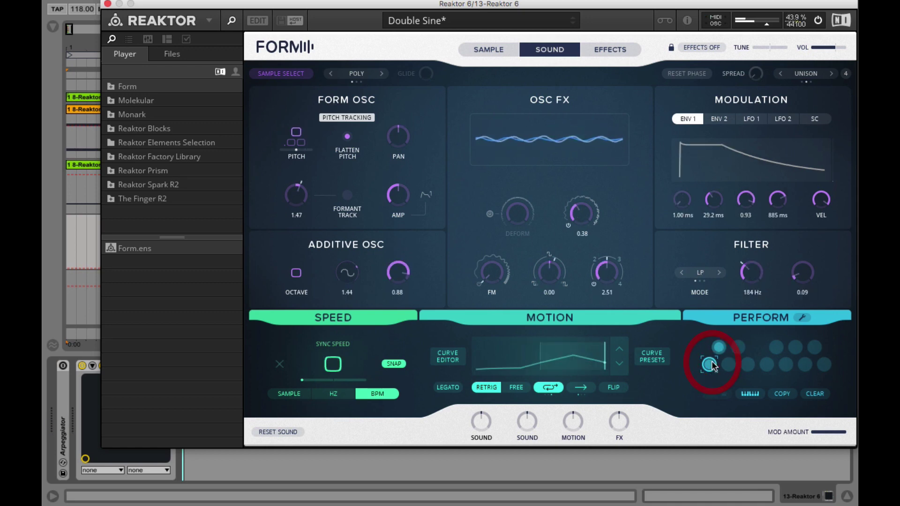
pyautogui.click(832, 74)
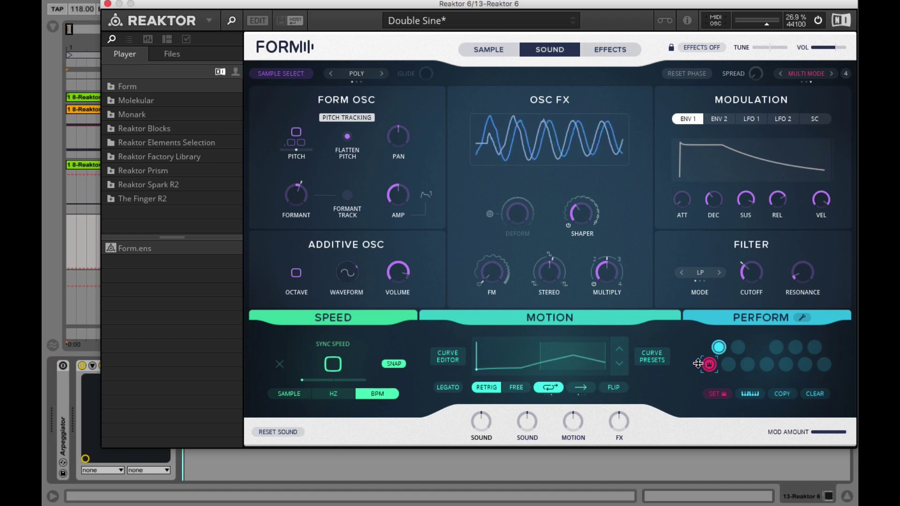
# Step: Recall the top-left (+12 pitch) and lower-left perform snapshots, then step voice mode through Single to Unison
pyautogui.click(719, 347)
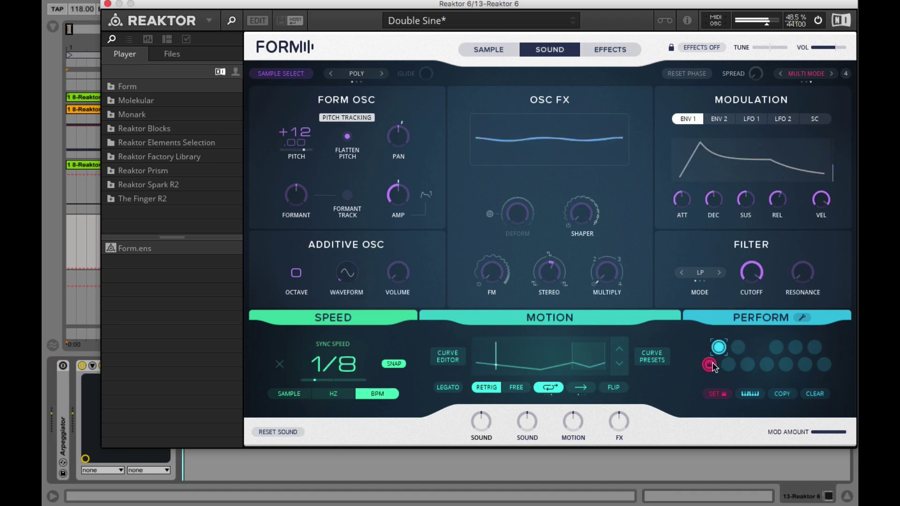
pyautogui.click(710, 365)
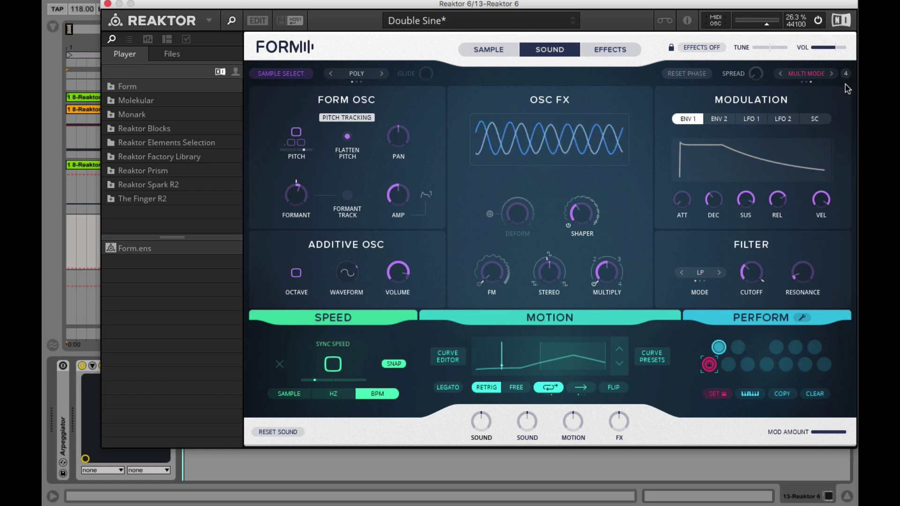
pyautogui.click(833, 74)
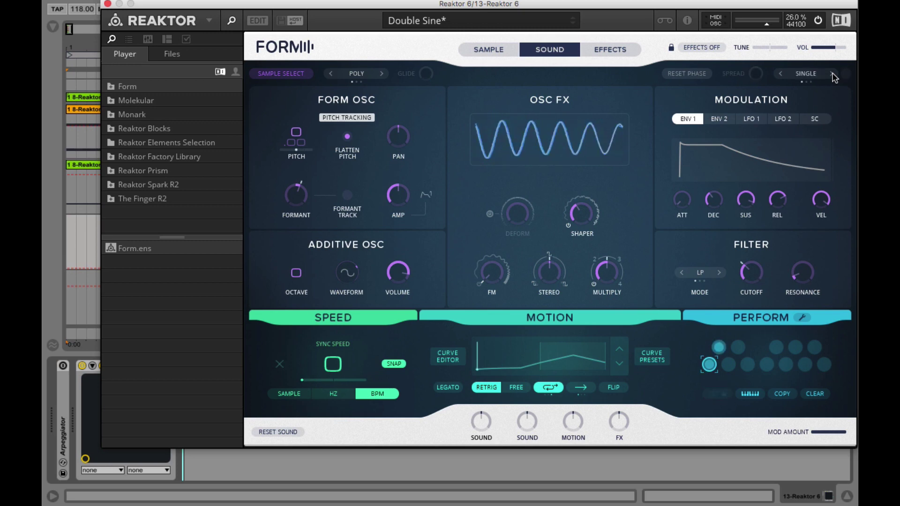
pyautogui.click(833, 75)
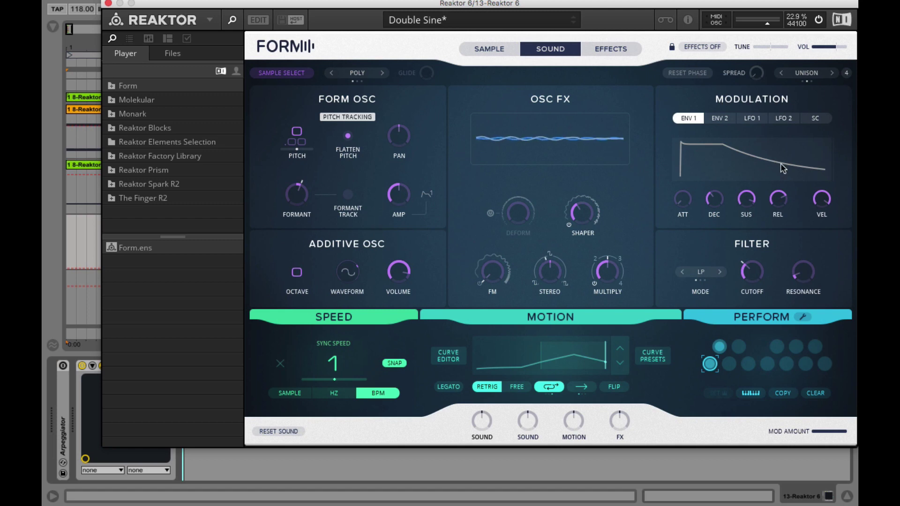
# Step: Cycle through Form's Sample, Effects and Sound pages, ending on the Sample page's waveform and pitch curve
pyautogui.moveTo(568, 227)
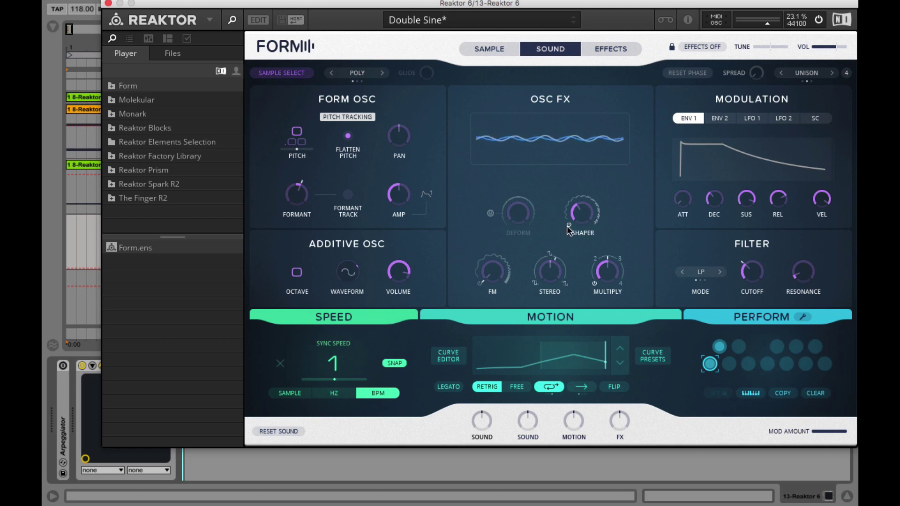
pyautogui.click(494, 49)
pyautogui.click(598, 52)
pyautogui.click(562, 49)
pyautogui.click(597, 50)
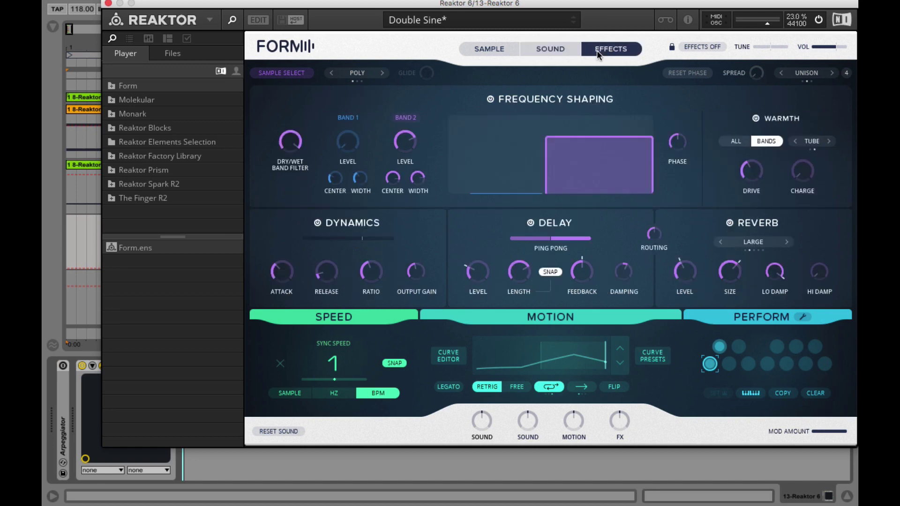
pyautogui.click(567, 47)
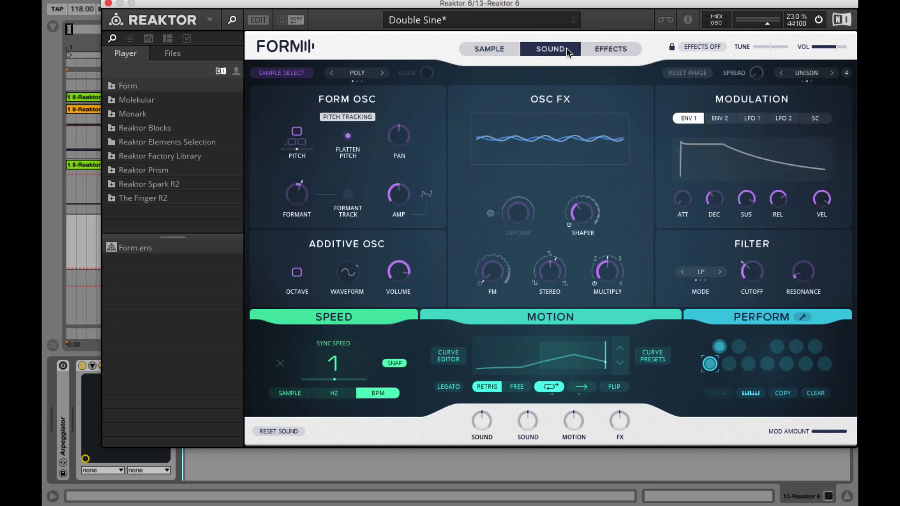
pyautogui.click(502, 50)
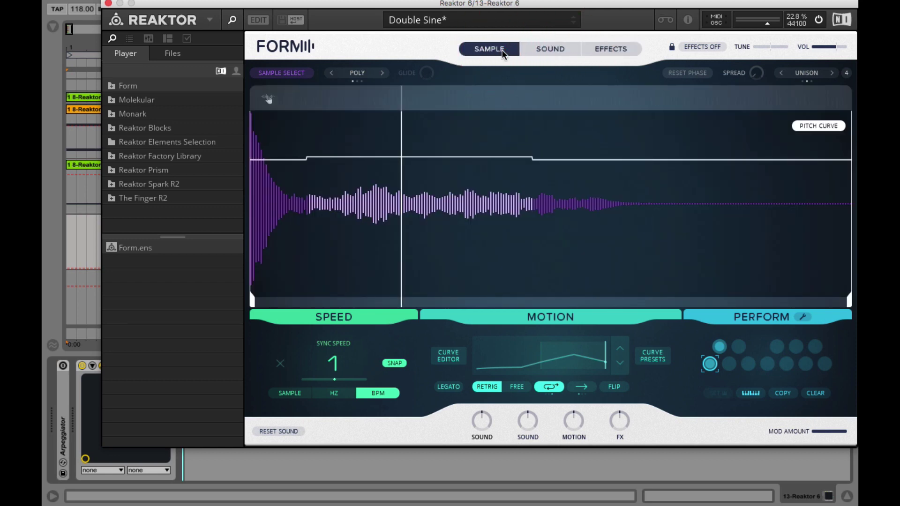
pyautogui.click(293, 73)
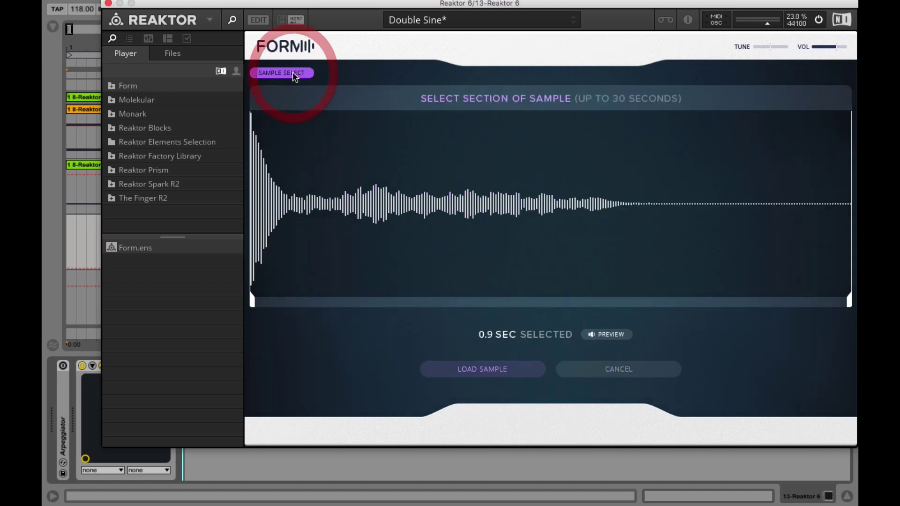
pyautogui.click(292, 73)
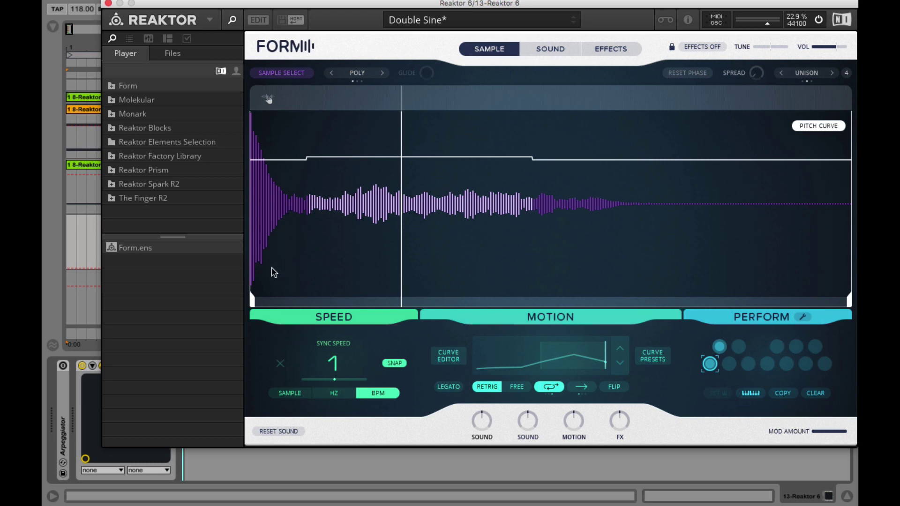
pyautogui.moveTo(254, 300)
pyautogui.mouseDown()
pyautogui.moveTo(330, 306)
pyautogui.moveTo(297, 298)
pyautogui.moveTo(344, 298)
pyautogui.moveTo(241, 297)
pyautogui.mouseUp()
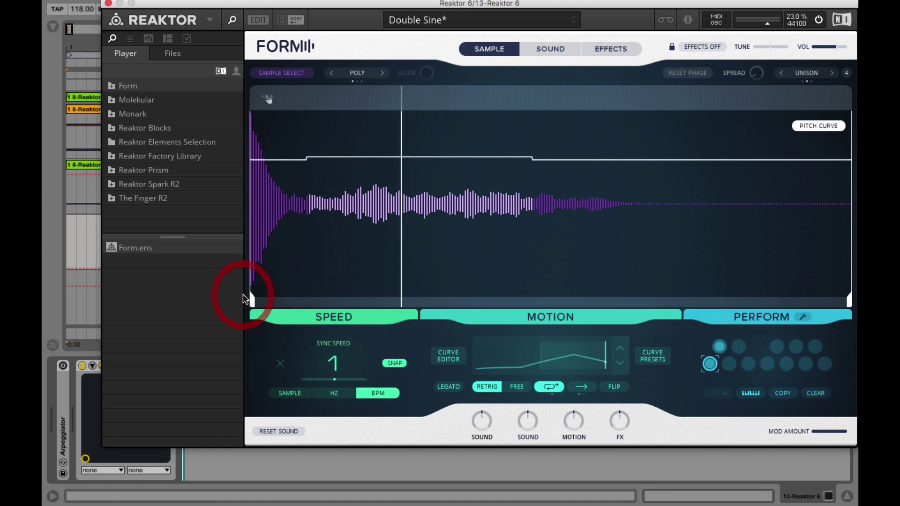
pyautogui.moveTo(844, 297)
pyautogui.mouseDown()
pyautogui.moveTo(525, 295)
pyautogui.moveTo(854, 297)
pyautogui.mouseUp()
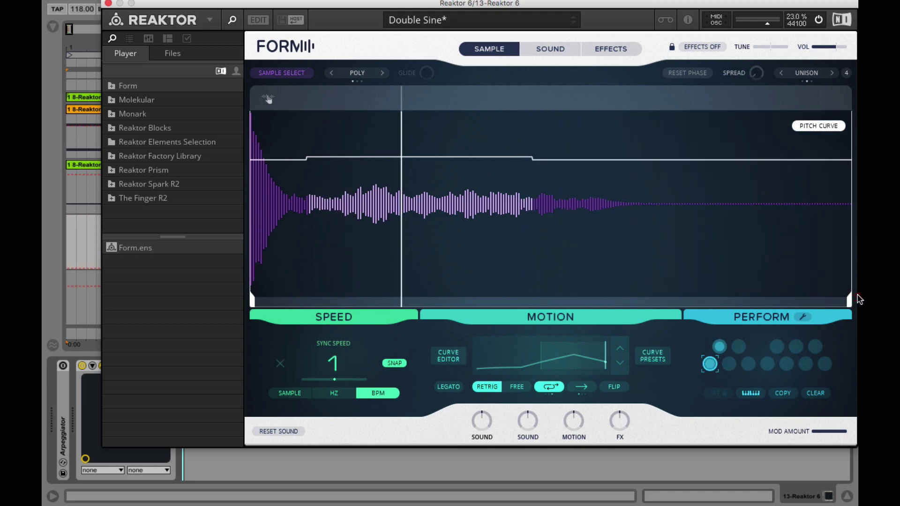
# Step: Toggle the pitch curve off and back on, then narrow the sample's playing region and restore it
pyautogui.click(822, 129)
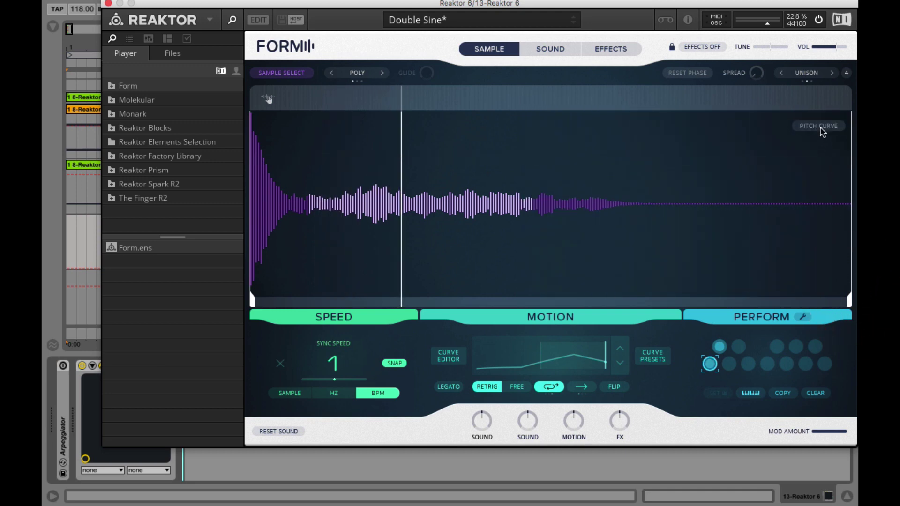
pyautogui.click(821, 129)
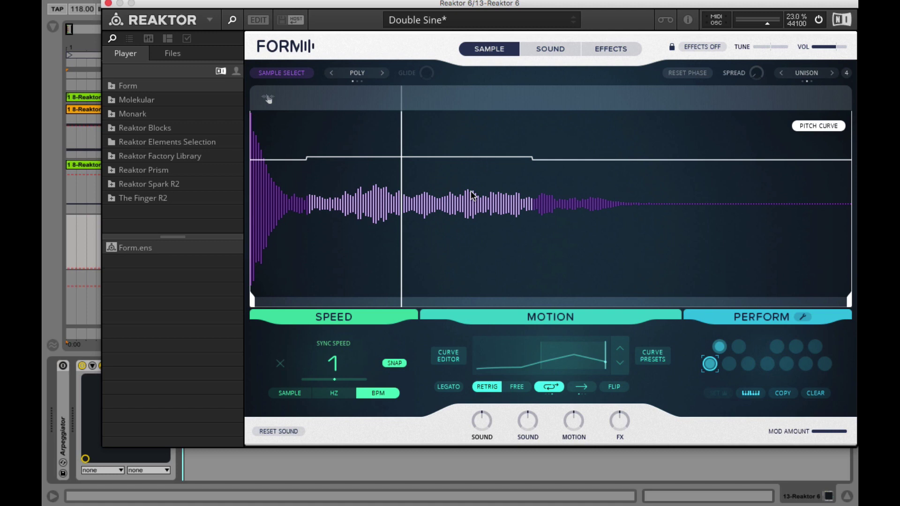
pyautogui.moveTo(441, 201); pyautogui.dragTo(410, 363)
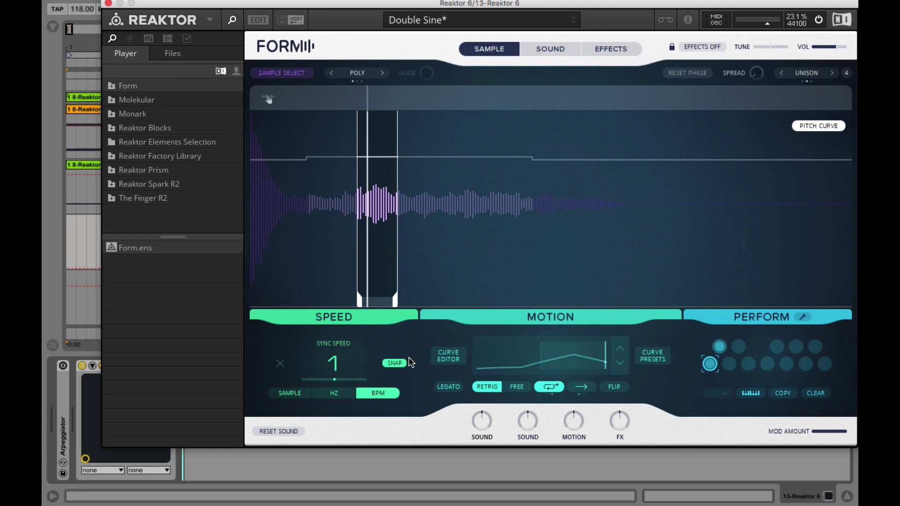
pyautogui.click(403, 282)
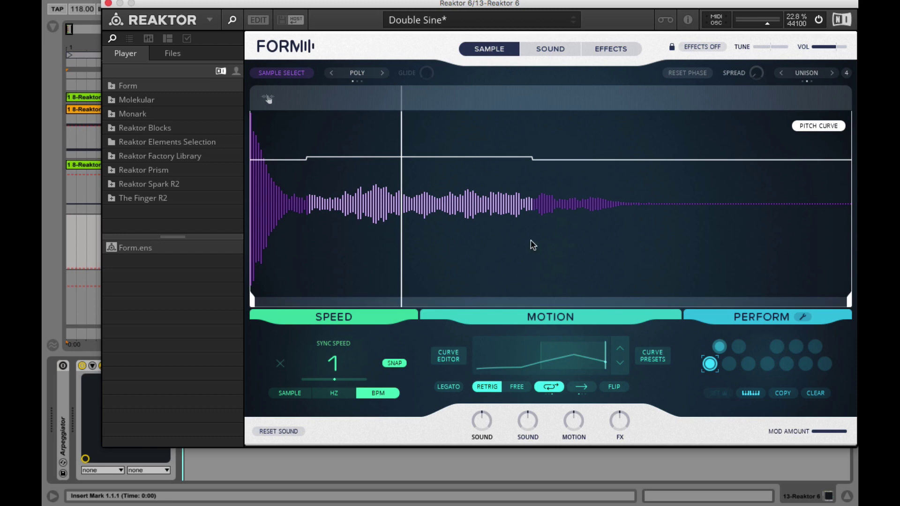
# Step: Pass through the Sound page to reach Form's Effects page with Frequency Shaping, Warmth, Dynamics, Delay and Reverb
pyautogui.click(550, 49)
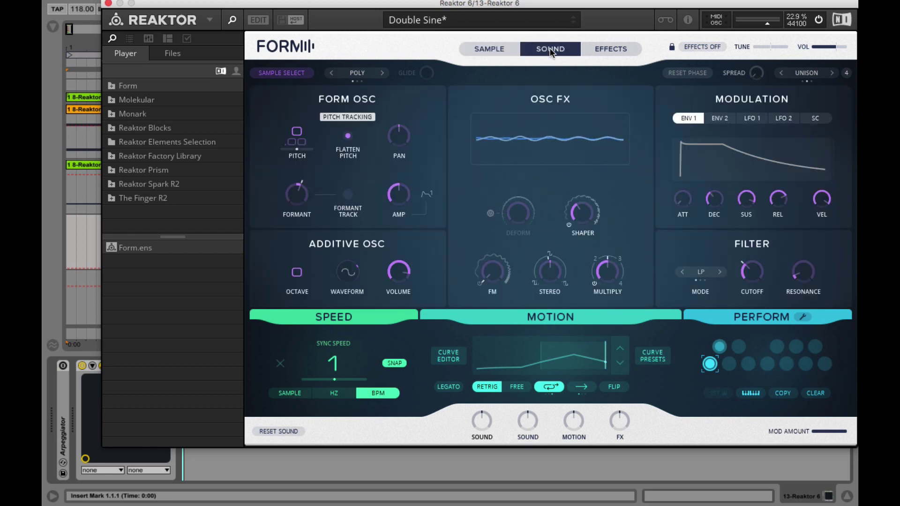
pyautogui.click(596, 50)
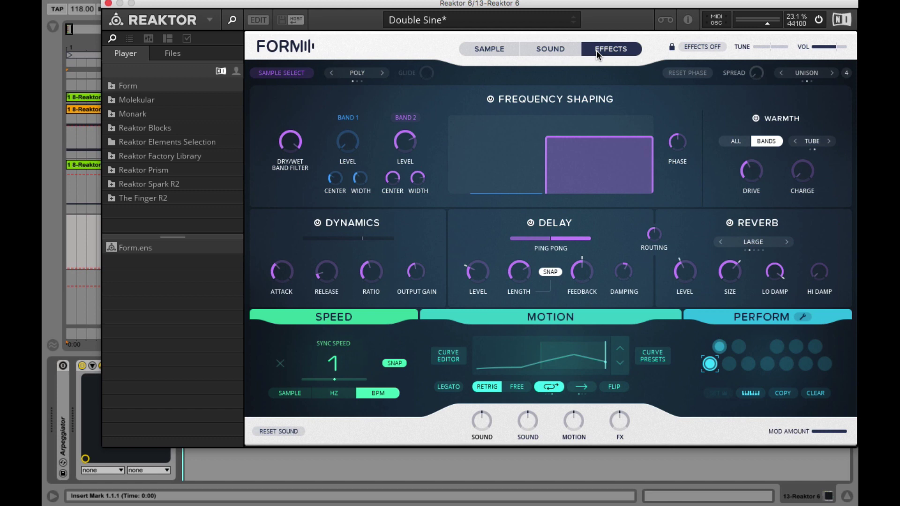